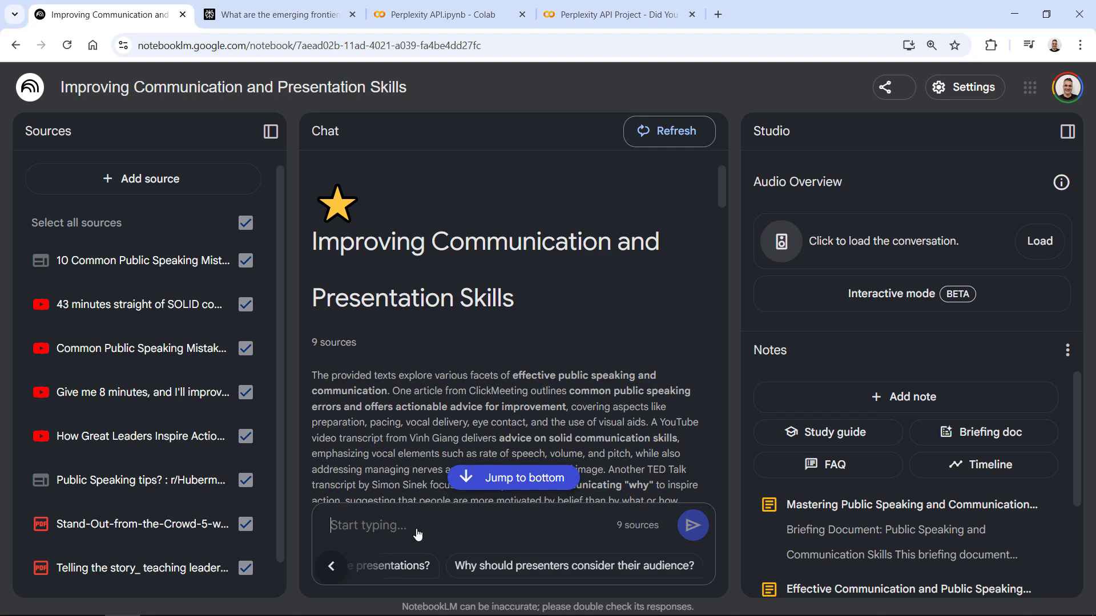
# Ask the notebook for the top ways to improve communication skills and mark the thorough-preparation tip.
pyautogui.hotkey('ctrl', 'v')
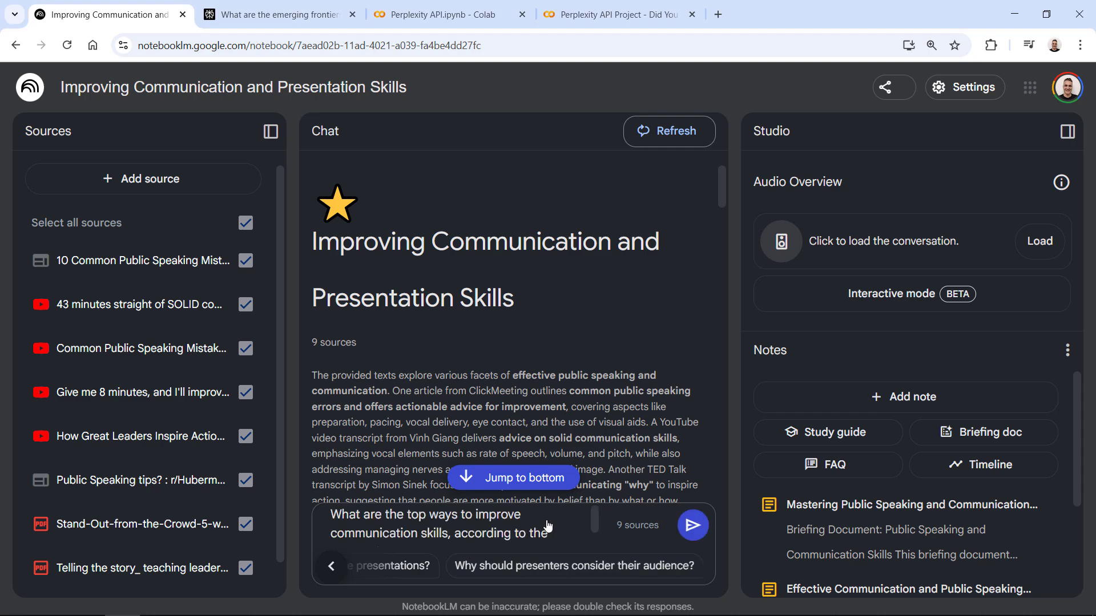
pyautogui.click(694, 526)
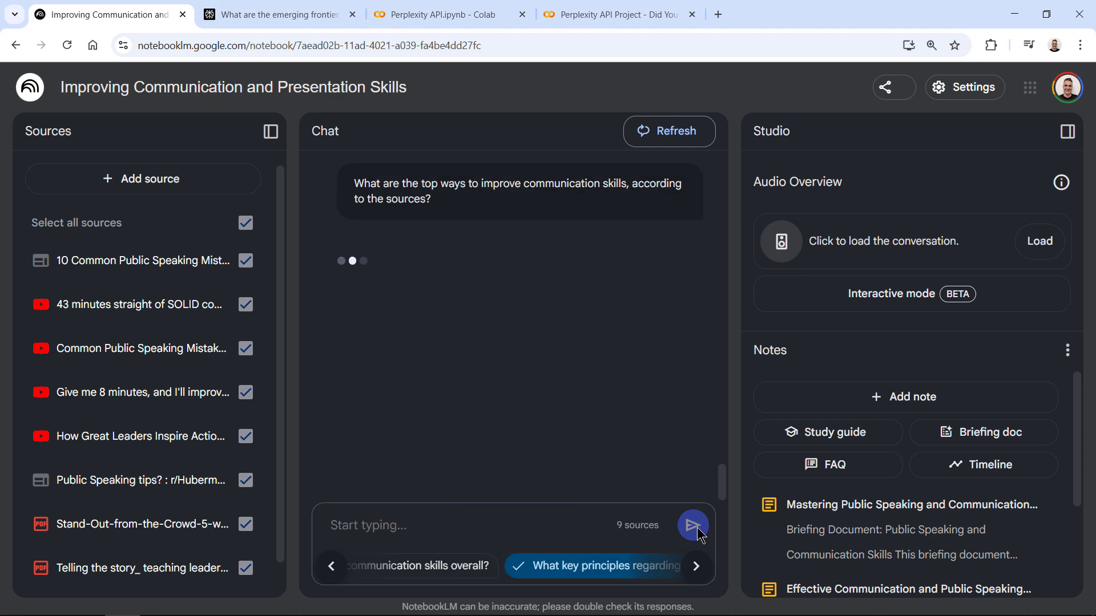
pyautogui.moveTo(335, 293); pyautogui.dragTo(424, 309)
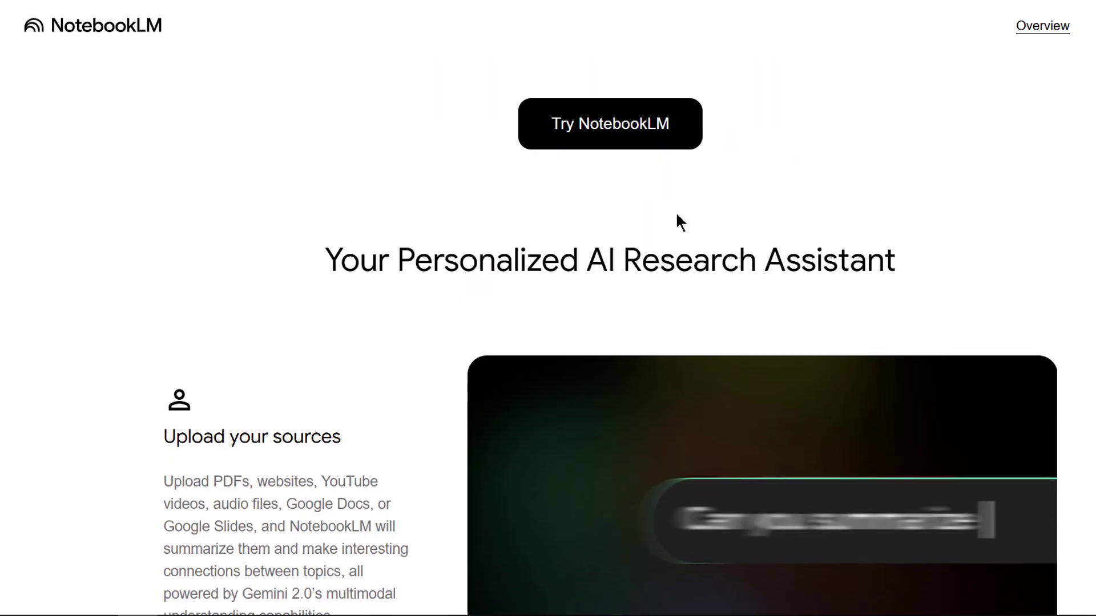
# Scroll the NotebookLM overview page, selecting section headings down to the privacy statement.
pyautogui.moveTo(330, 260); pyautogui.dragTo(879, 261)
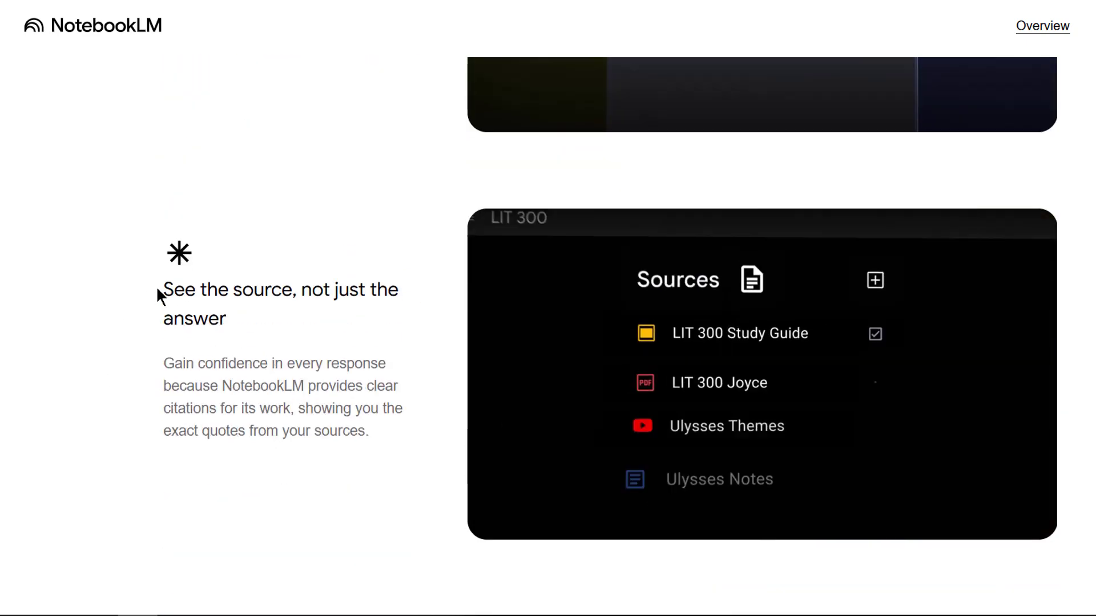
pyautogui.moveTo(157, 296); pyautogui.dragTo(249, 323)
pyautogui.scroll(-15, 263, 336)
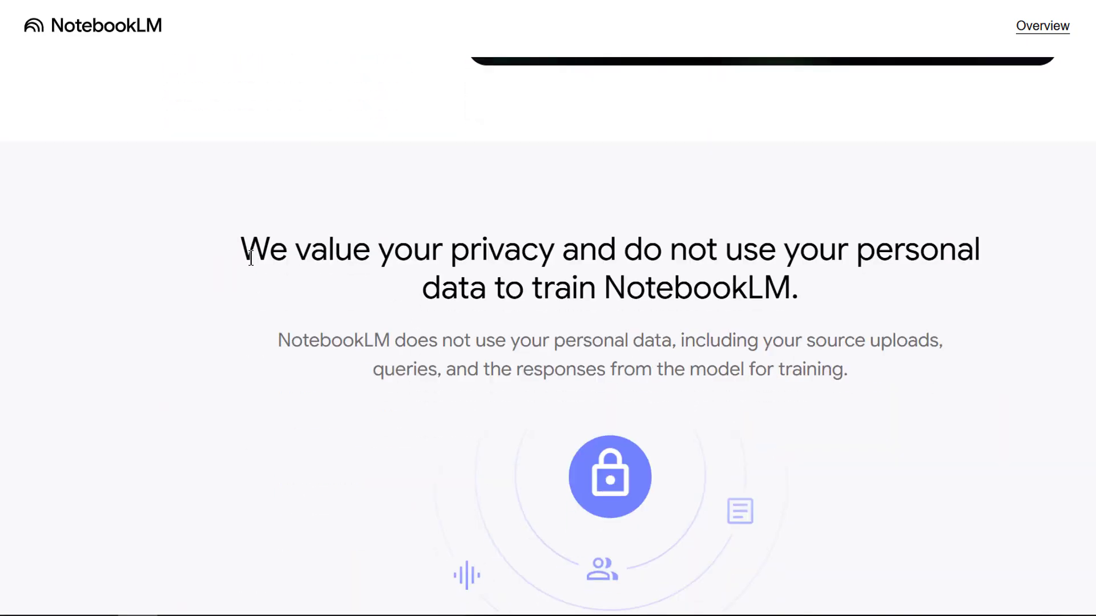
pyautogui.moveTo(241, 258); pyautogui.dragTo(841, 299)
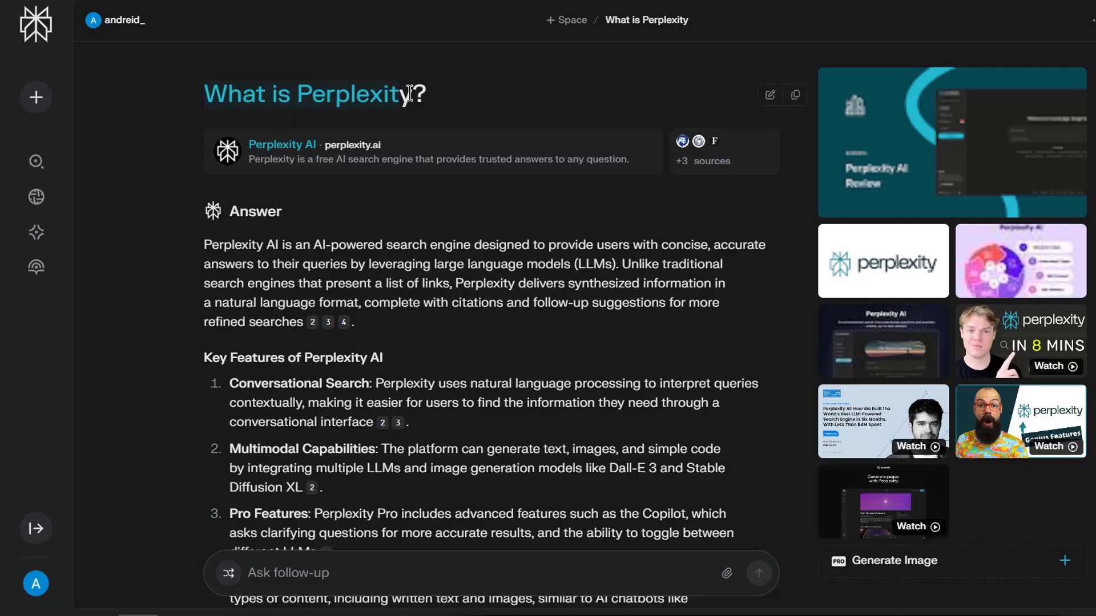
# Scroll the 'What is Perplexity' answer, marking Content Generation, down to the background and summary.
pyautogui.scroll(-2, 422, 299)
pyautogui.scroll(-4, 425, 300)
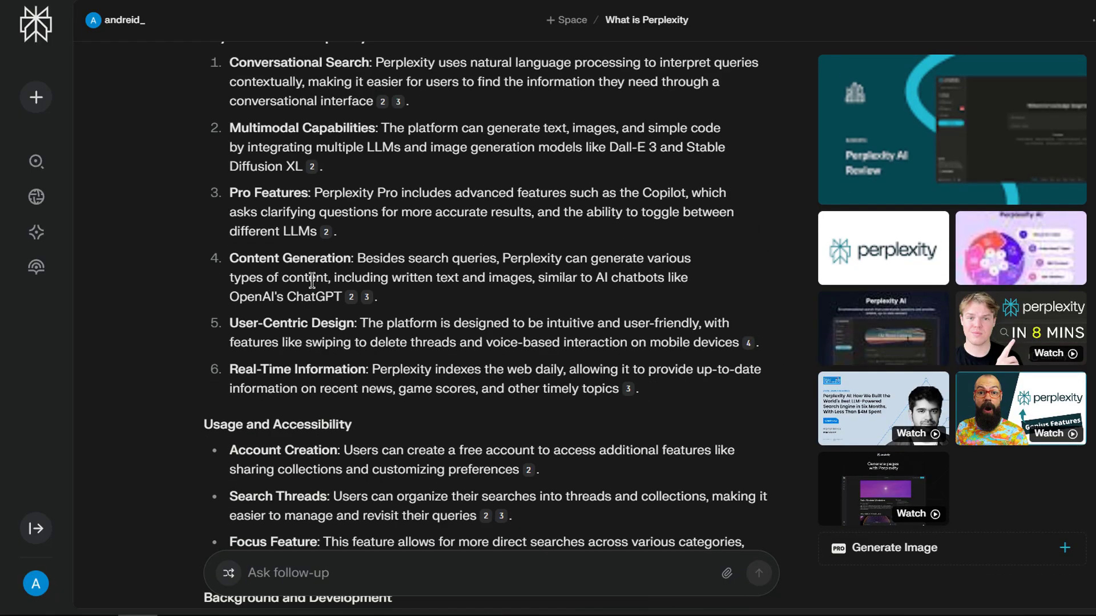
pyautogui.moveTo(250, 264); pyautogui.dragTo(359, 261)
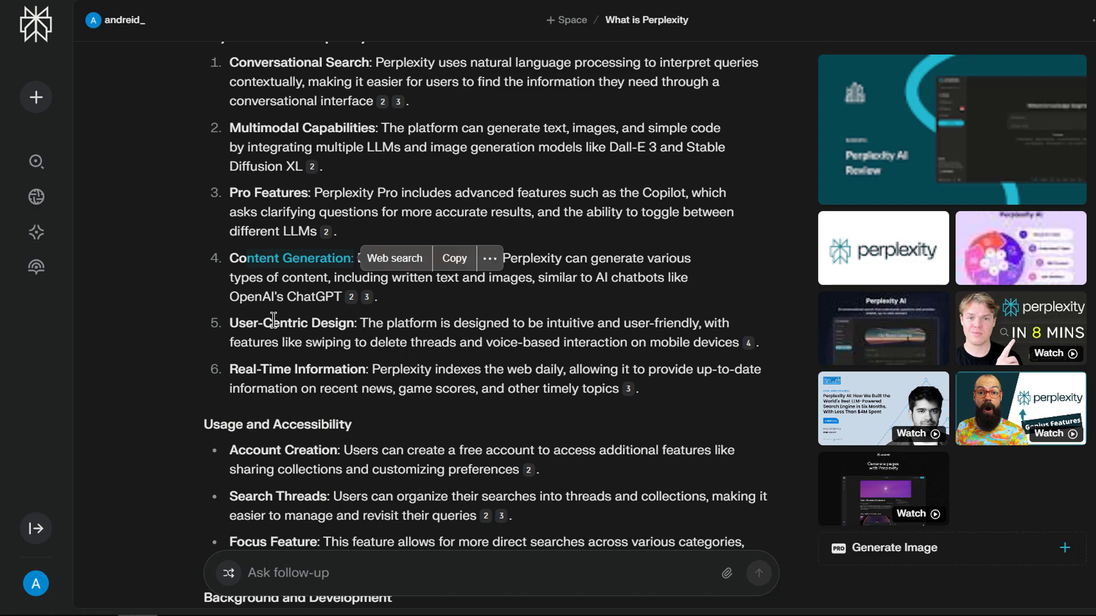
pyautogui.scroll(-5, 274, 319)
pyautogui.click(257, 356)
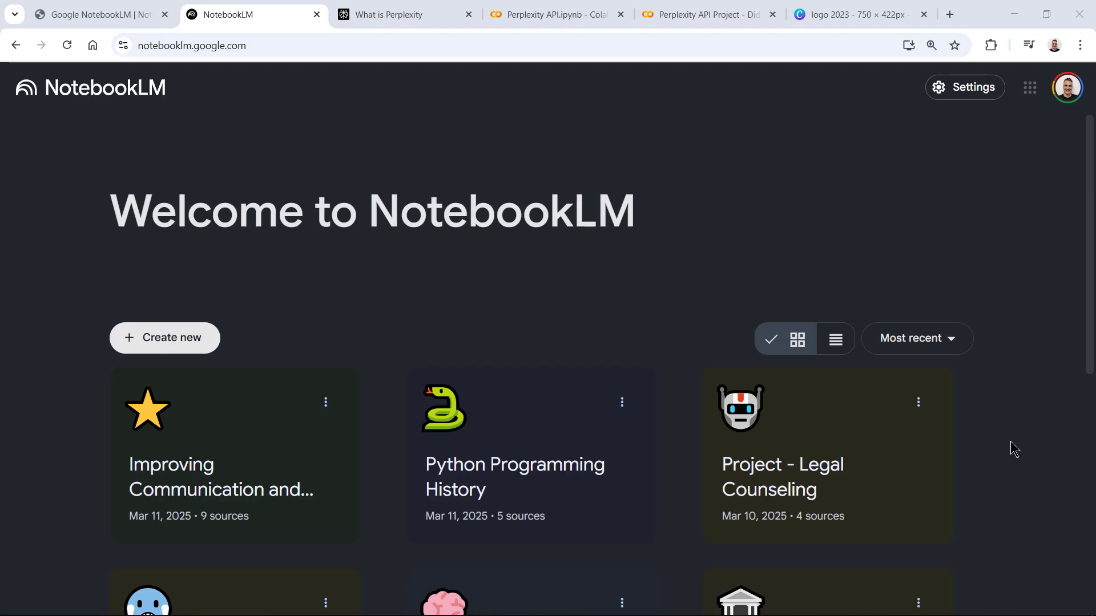
pyautogui.scroll(-7, 1015, 448)
# Open the Nike Form 10-K notebook and ask about revenue drivers, marking the North America heading.
pyautogui.click(794, 409)
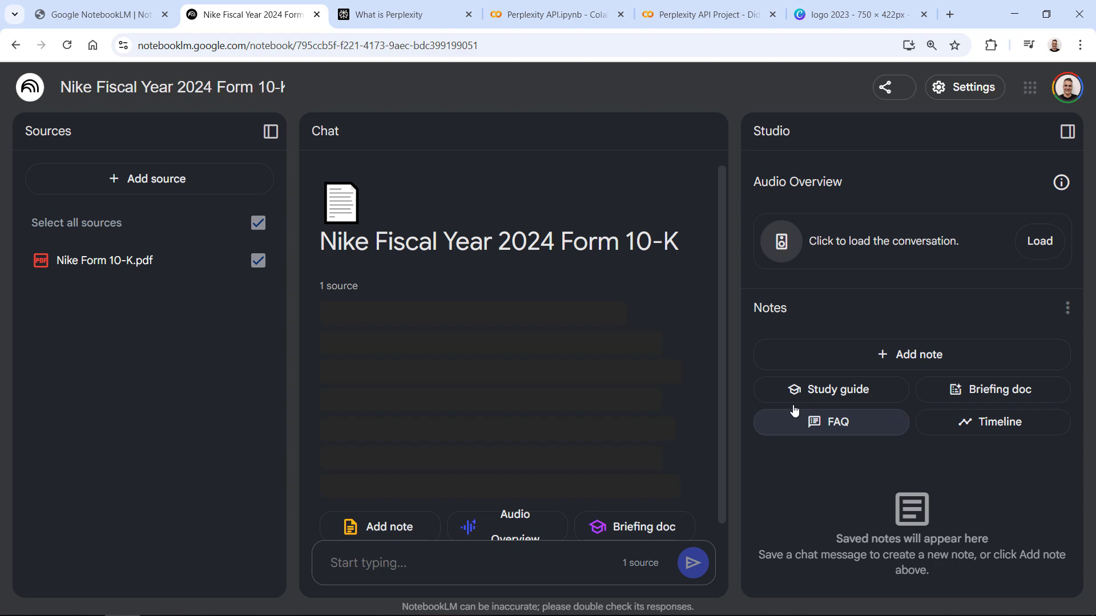
pyautogui.click(422, 565)
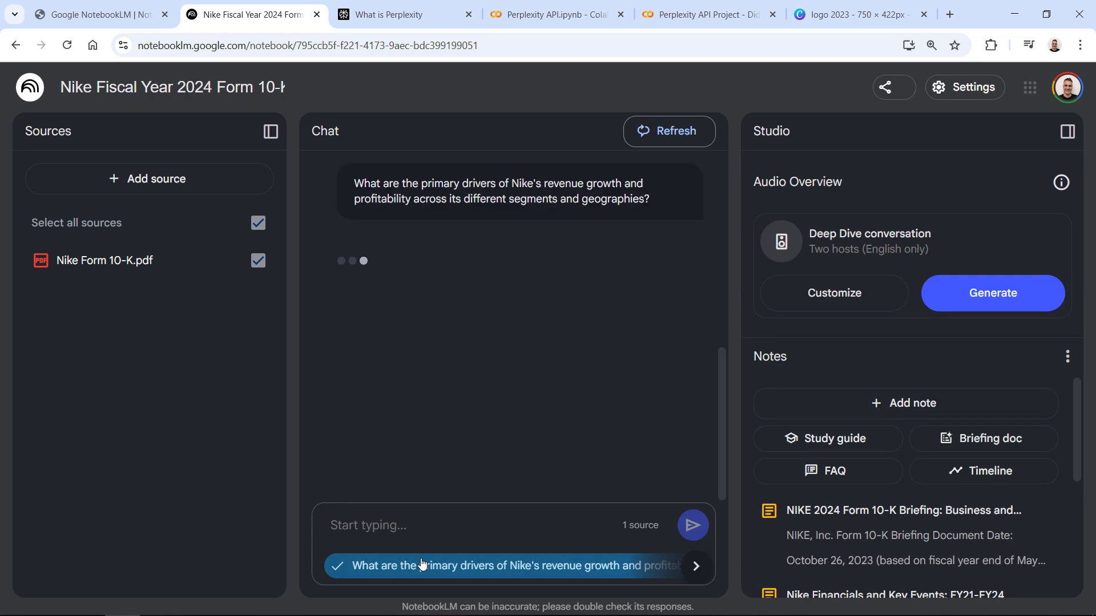
pyautogui.scroll(-3, 466, 408)
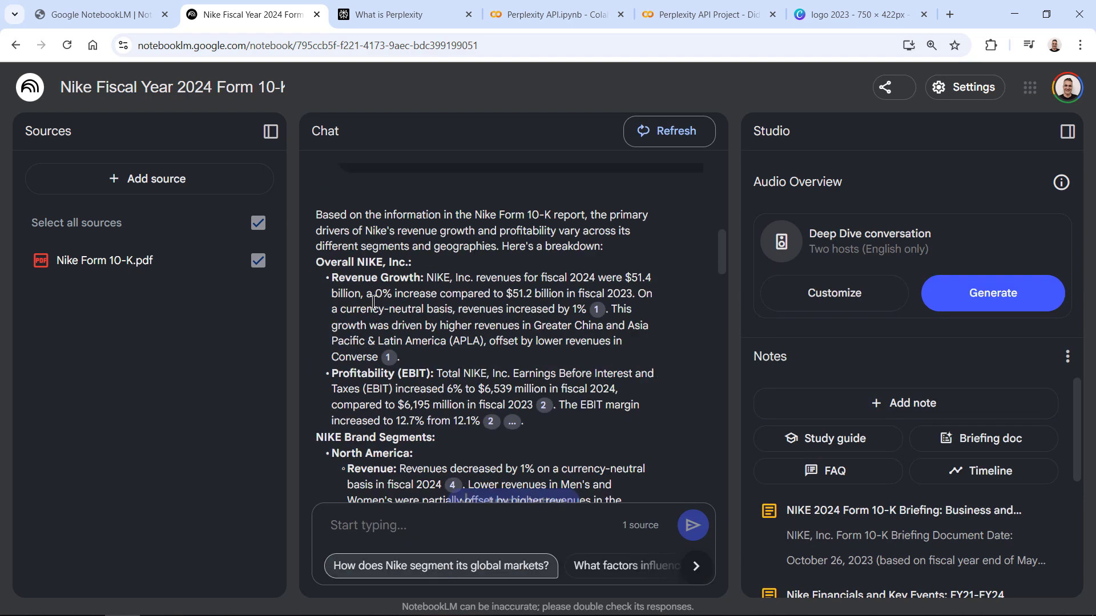
pyautogui.tripleClick(371, 357)
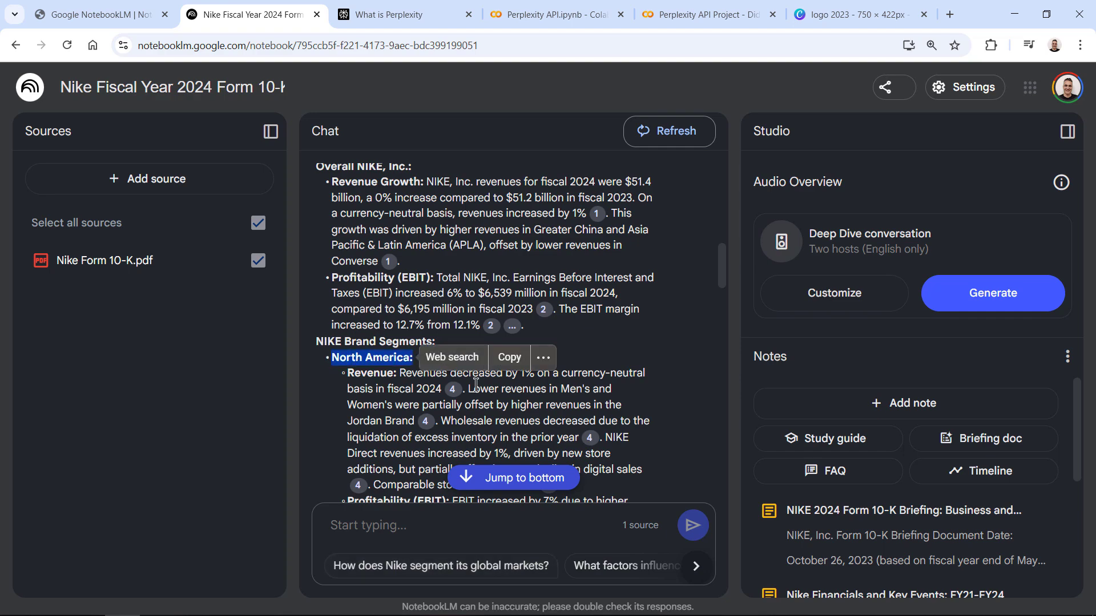
# Ask about market segmentation, global manufacturing and the Human Capital topic from the PDF's guide.
pyautogui.click(501, 570)
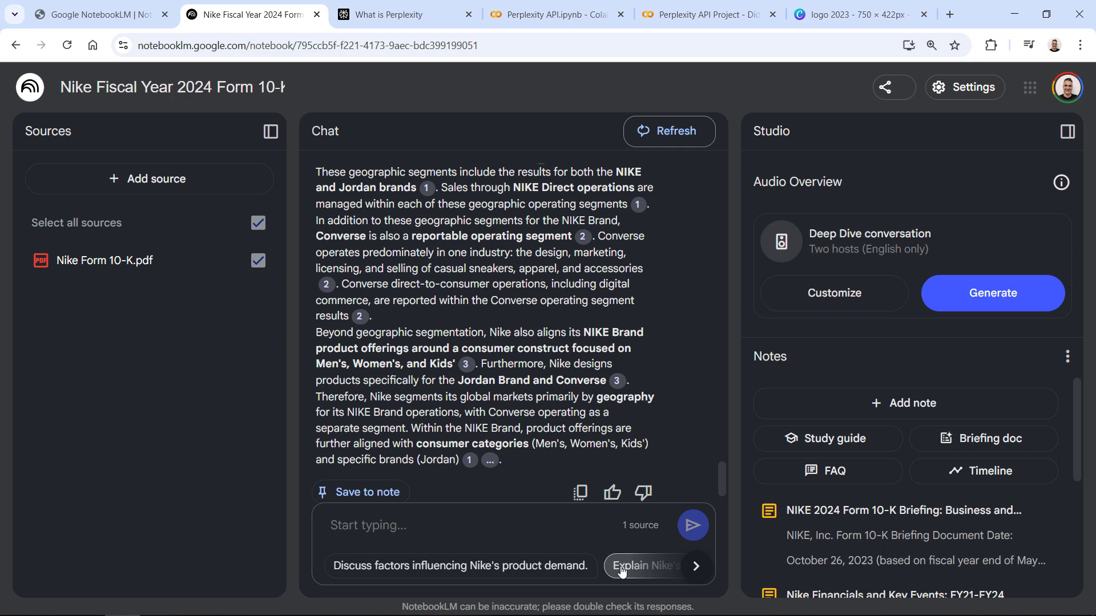
pyautogui.click(648, 570)
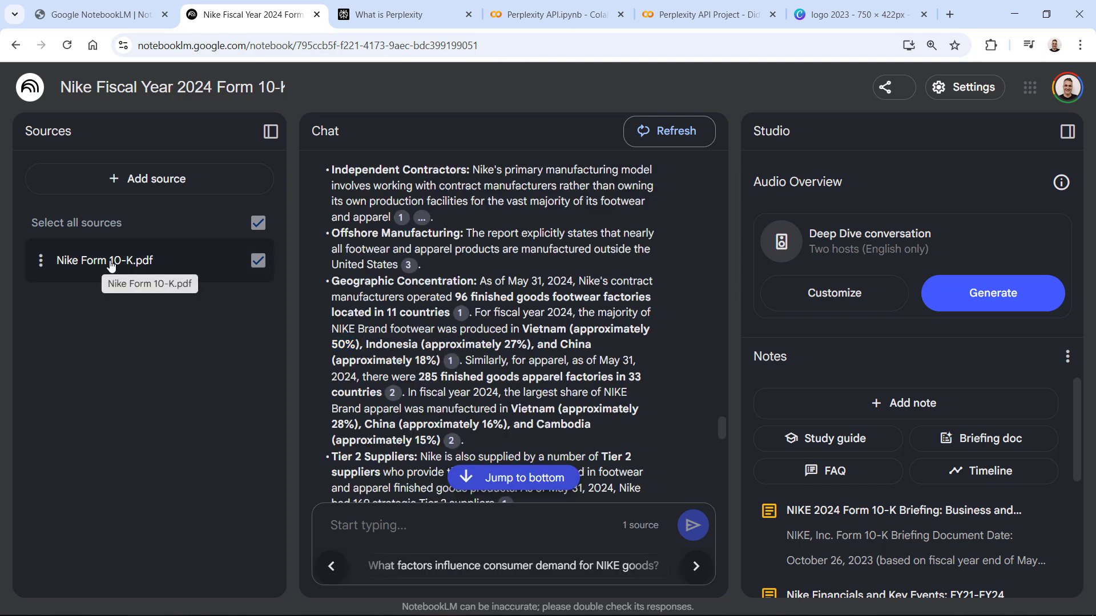
pyautogui.click(143, 261)
pyautogui.click(279, 363)
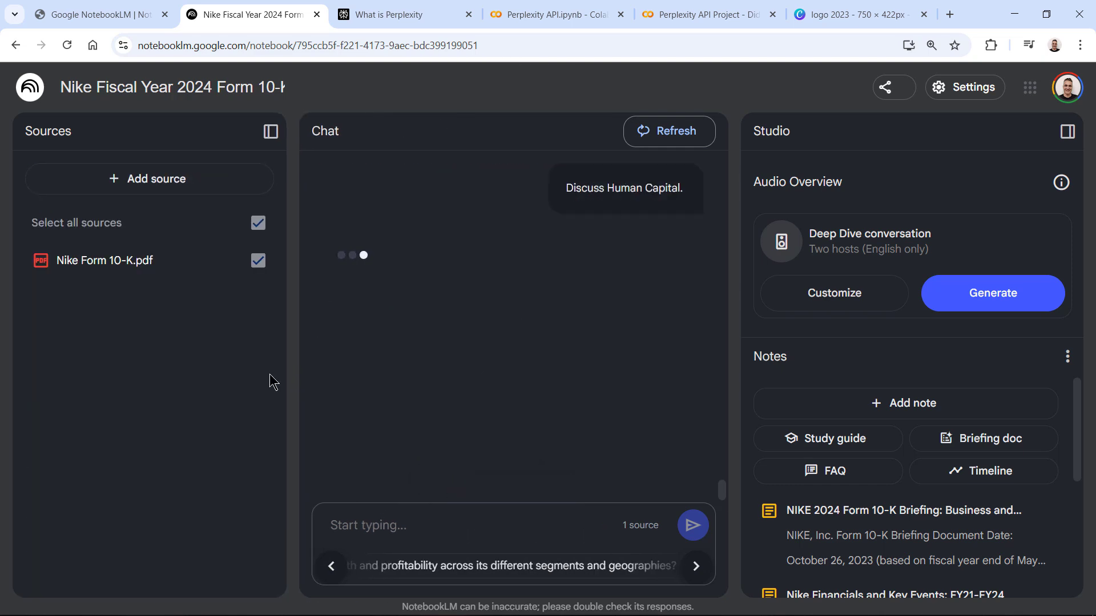
pyautogui.click(527, 478)
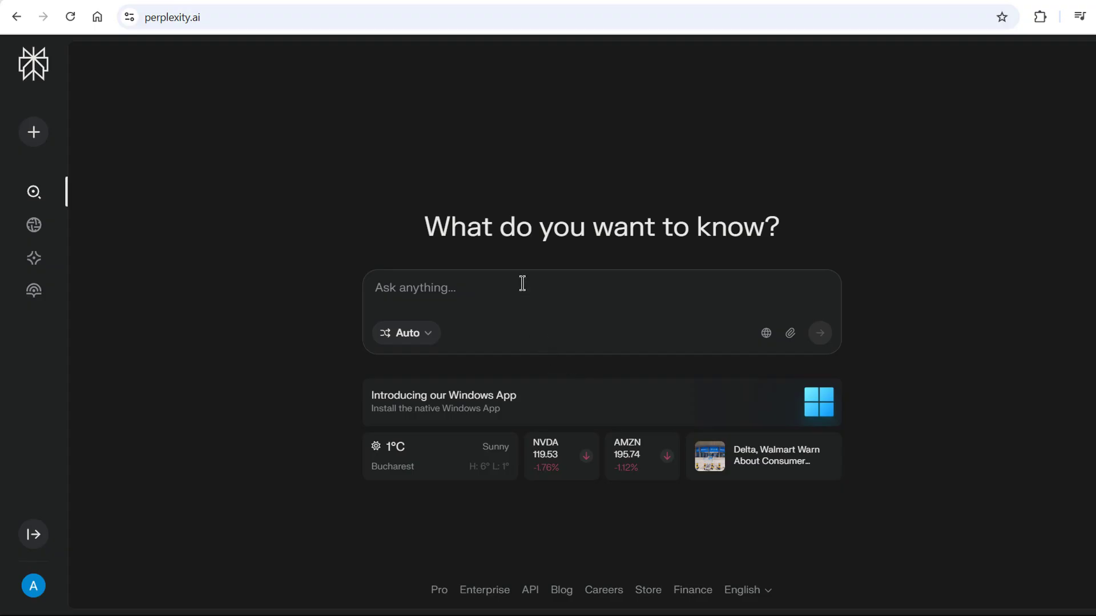
# Ask Perplexity about the emerging frontiers in AI and scroll through the sourced answer.
pyautogui.click(522, 283)
pyautogui.write('What are the emerging frontiers in AI?')
pyautogui.press('Return')
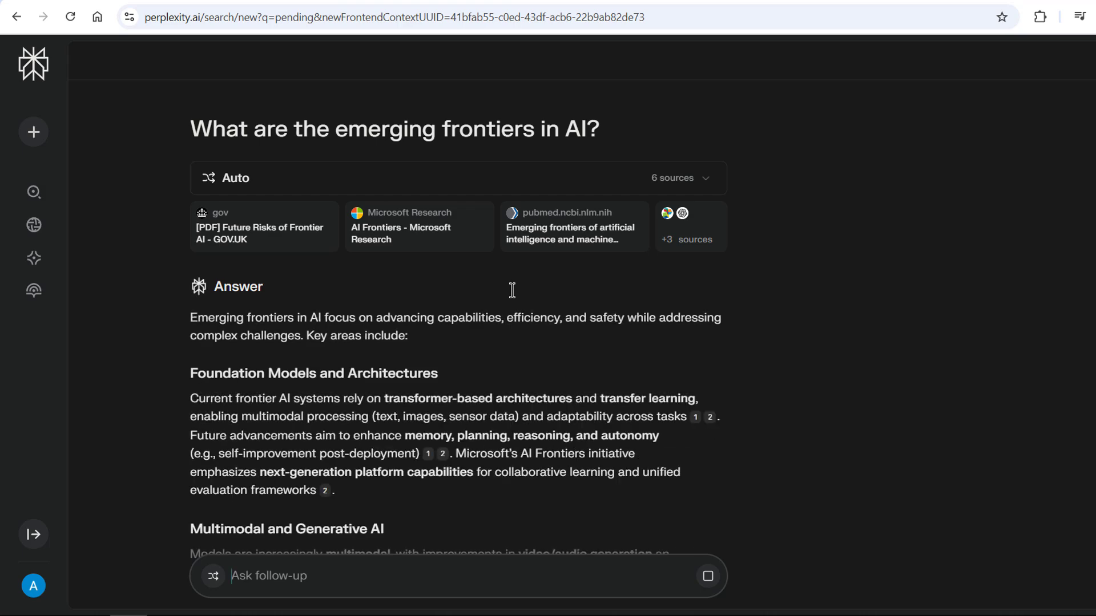
pyautogui.scroll(-5, 414, 348)
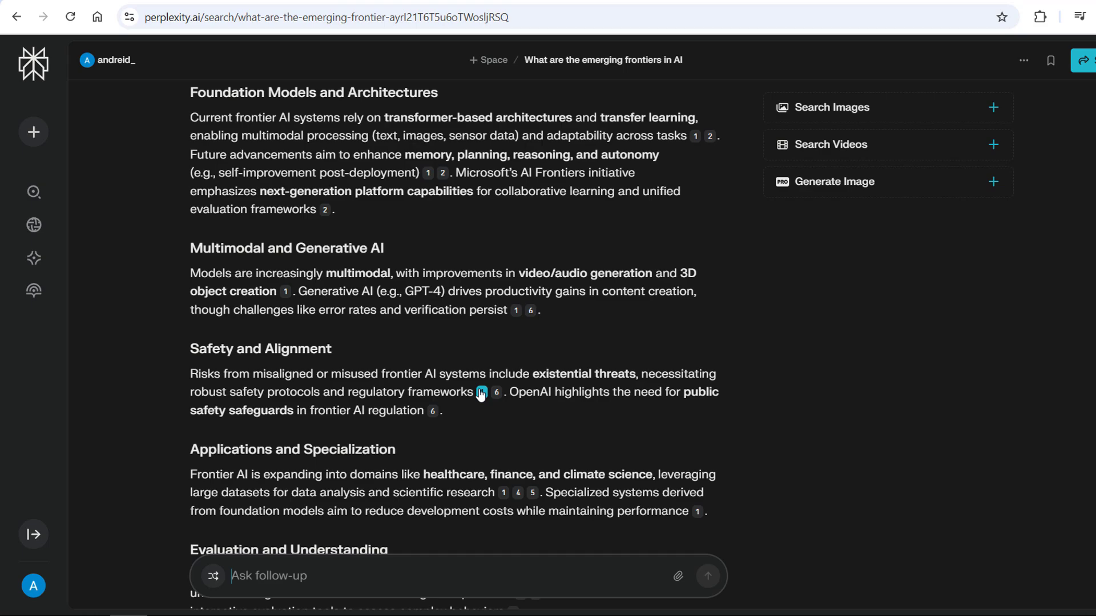
# Scroll through the Perplexity API.ipynb request code cell and its outputs.
pyautogui.moveTo(481, 393)
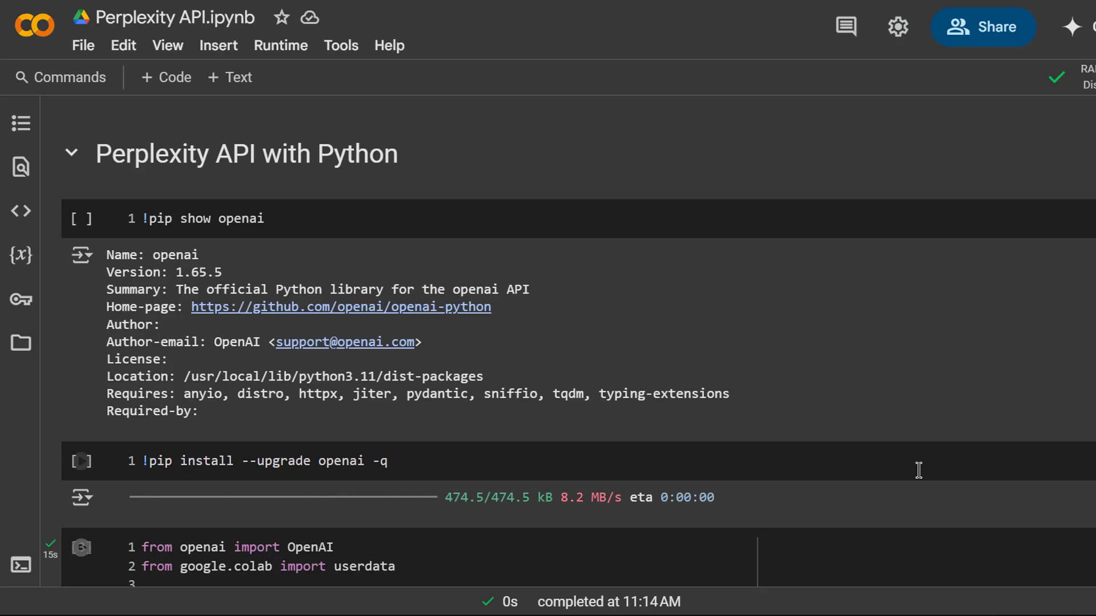
pyautogui.scroll(-5, 917, 474)
pyautogui.scroll(-2, 916, 464)
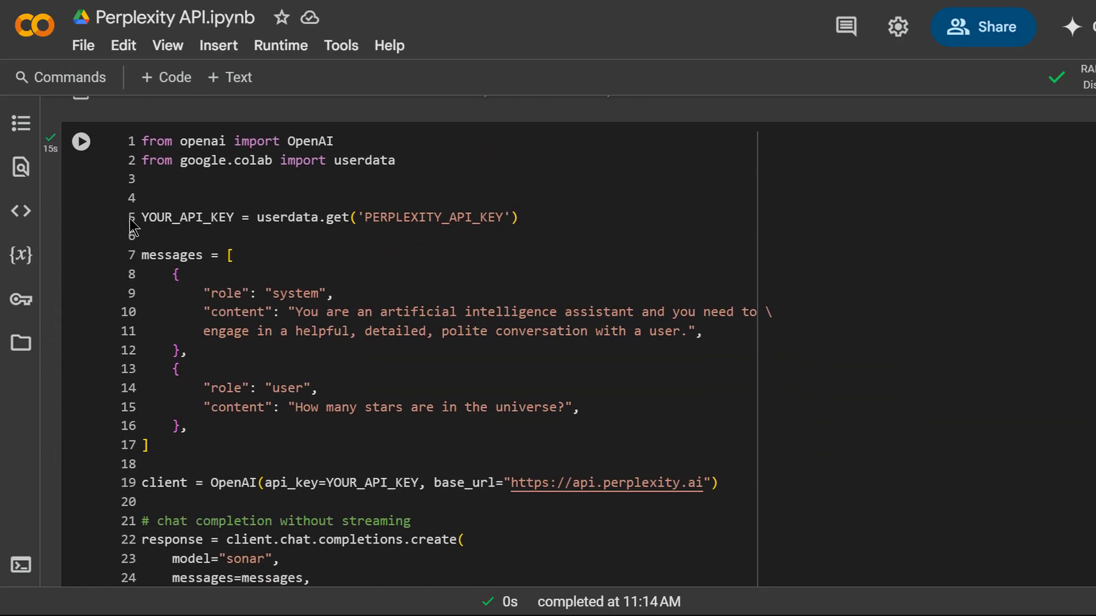
pyautogui.click(148, 215)
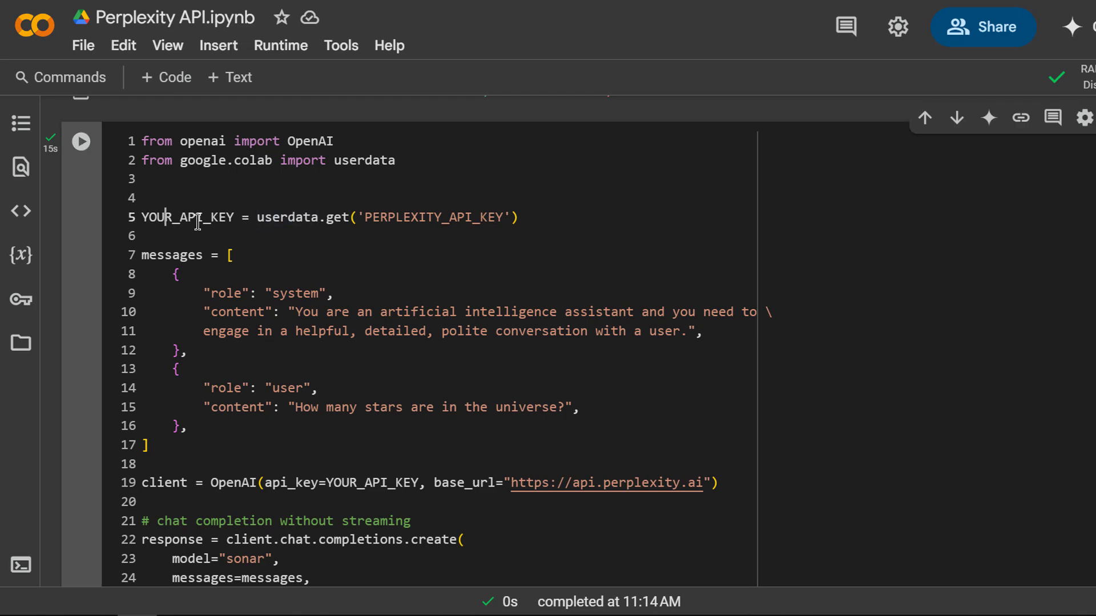
pyautogui.scroll(-3, 171, 400)
pyautogui.moveTo(173, 399); pyautogui.dragTo(269, 399)
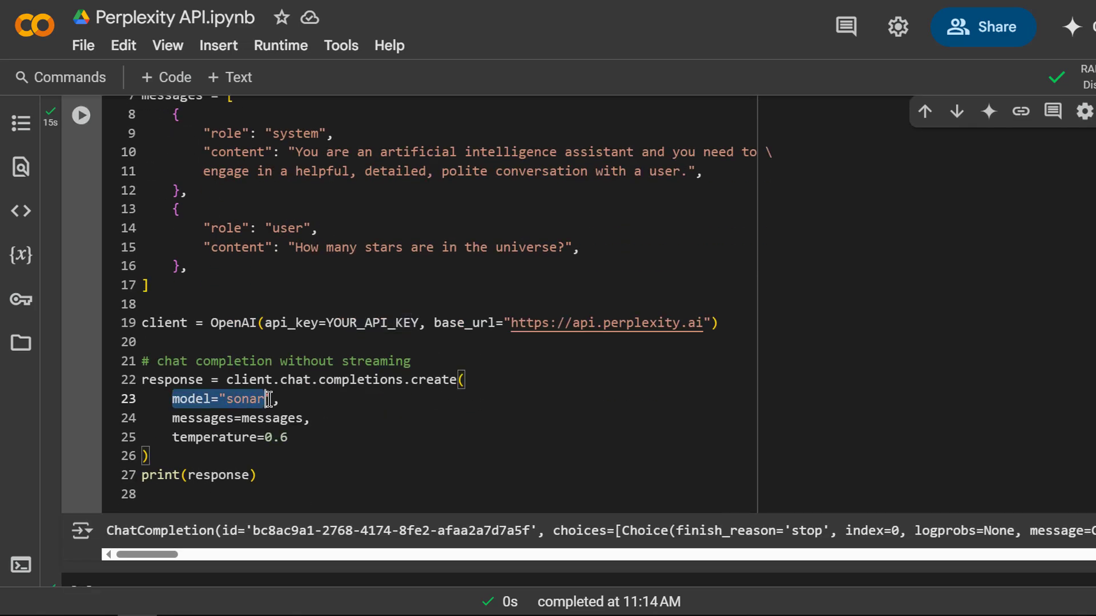
pyautogui.scroll(-6, 318, 372)
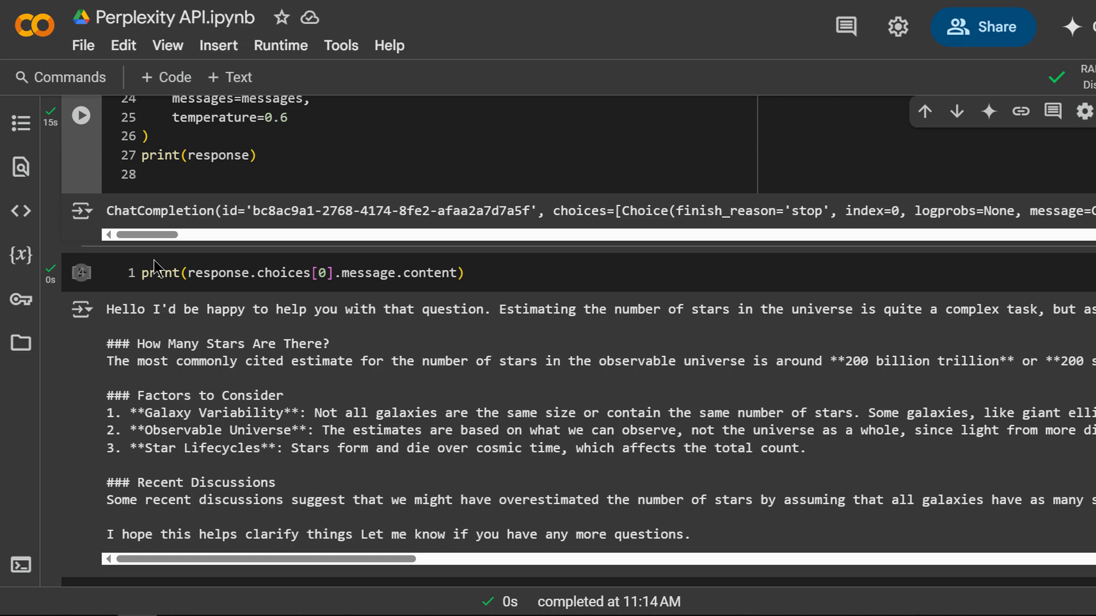
# Scroll on through the citation links and highlight the history topic in the Did You Know output.
pyautogui.moveTo(178, 278); pyautogui.dragTo(314, 279)
pyautogui.scroll(-2, 685, 360)
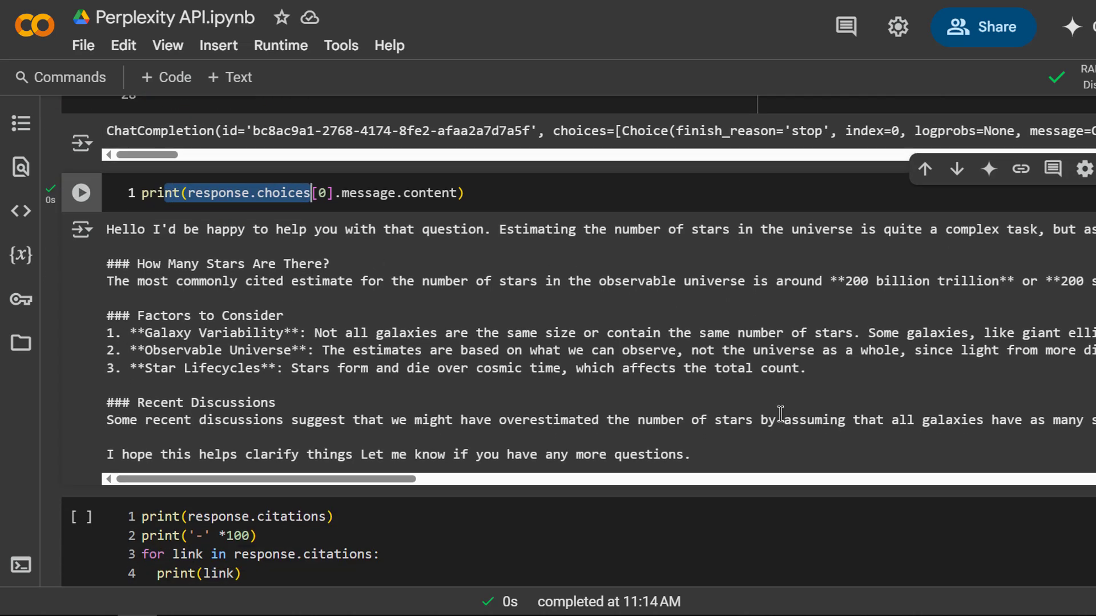
pyautogui.moveTo(879, 420); pyautogui.dragTo(1035, 420)
pyautogui.scroll(-3, 1033, 422)
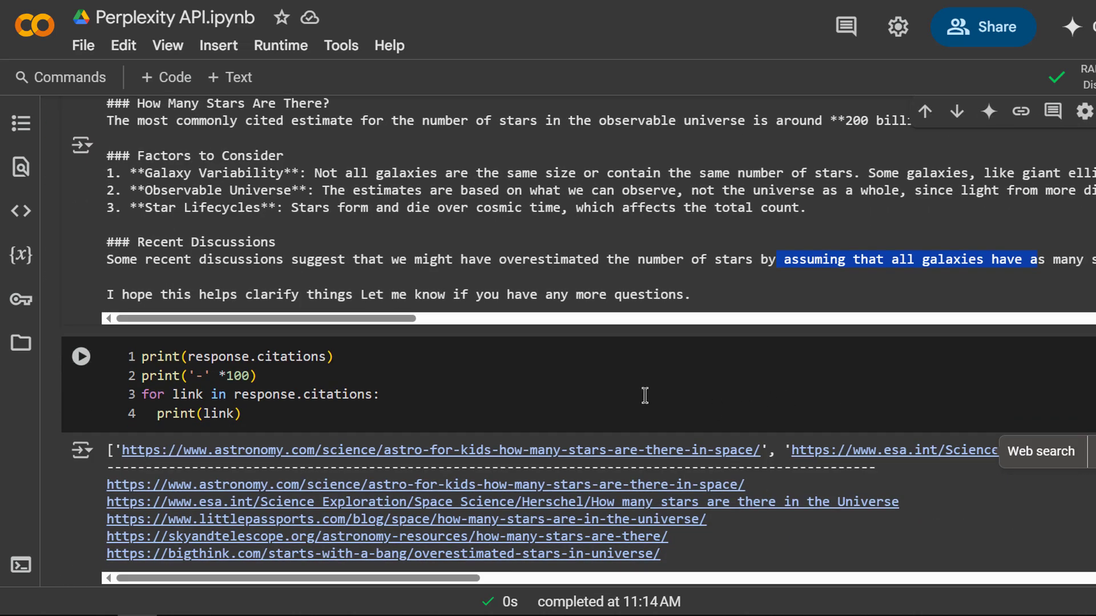
pyautogui.scroll(-3, 311, 398)
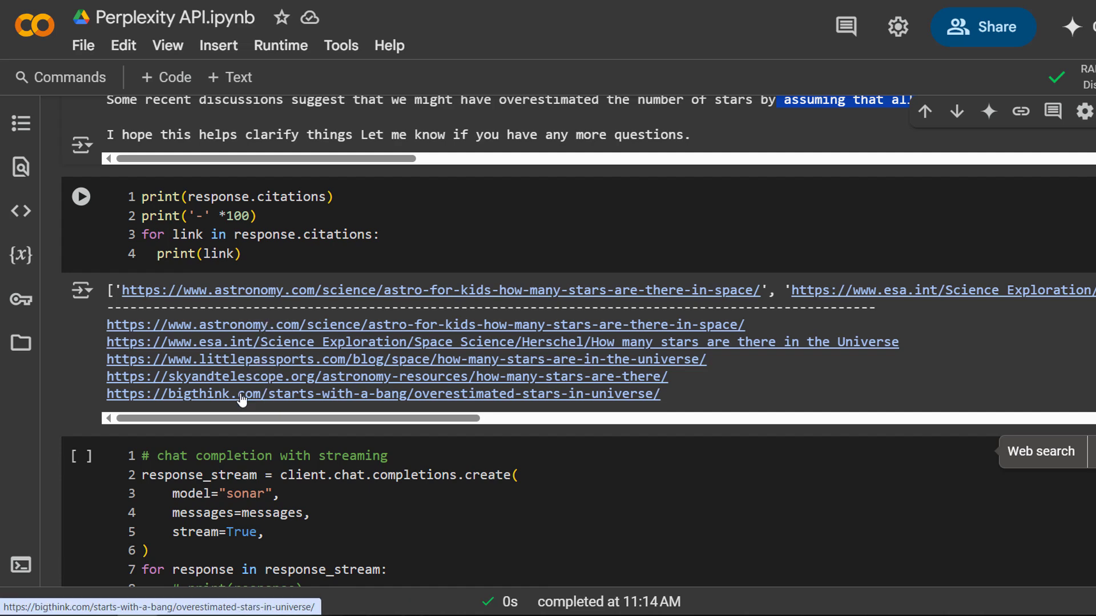
pyautogui.scroll(-1, 233, 448)
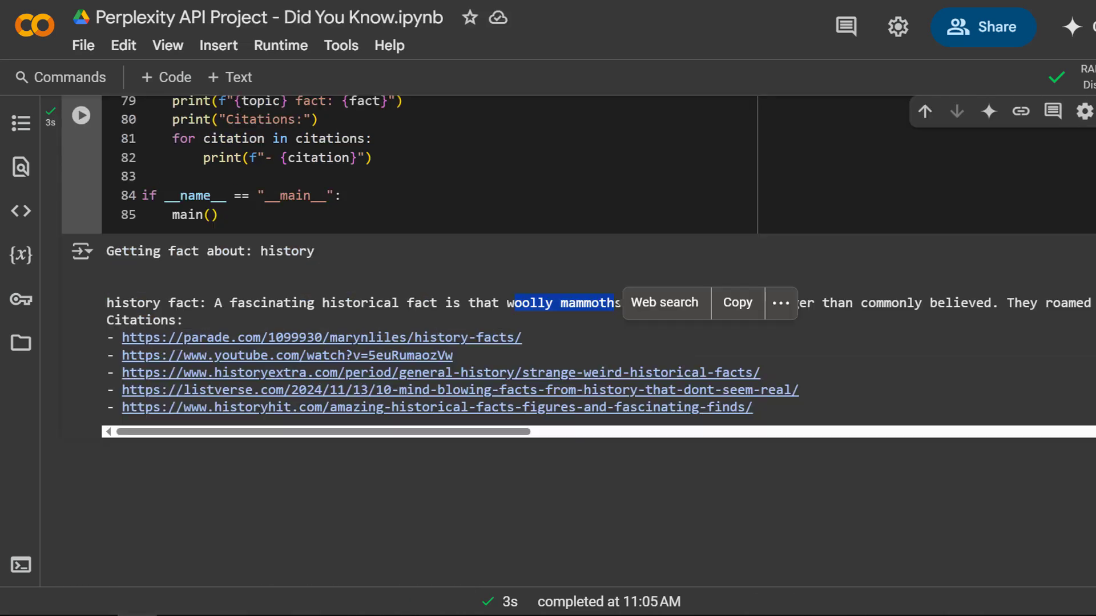
pyautogui.moveTo(245, 251); pyautogui.dragTo(345, 244)
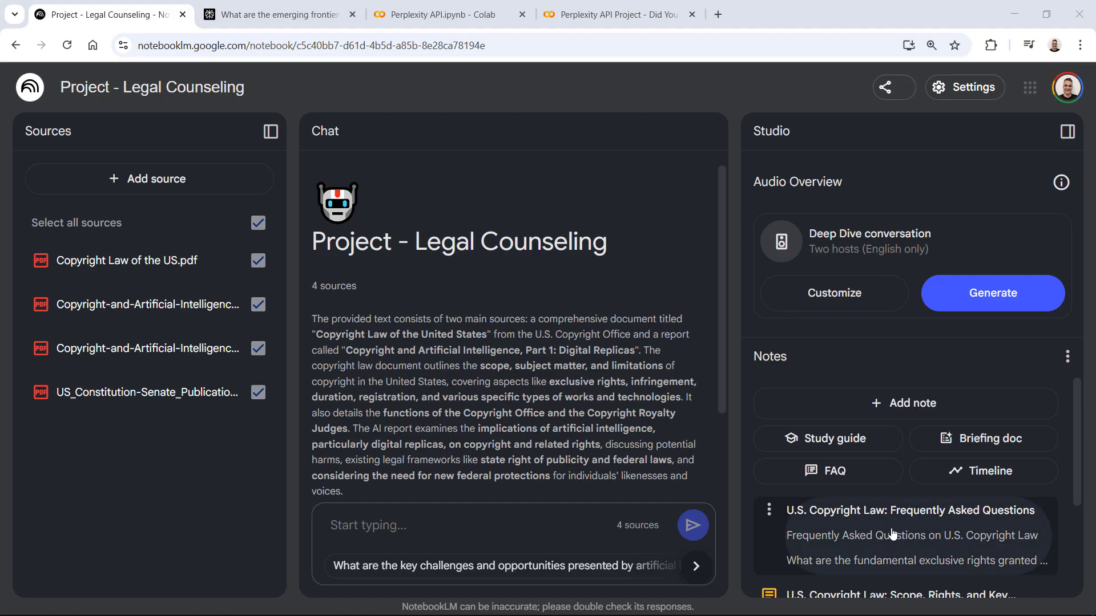
# Read through the saved U.S. Copyright Law FAQ note and return to Studio.
pyautogui.click(894, 534)
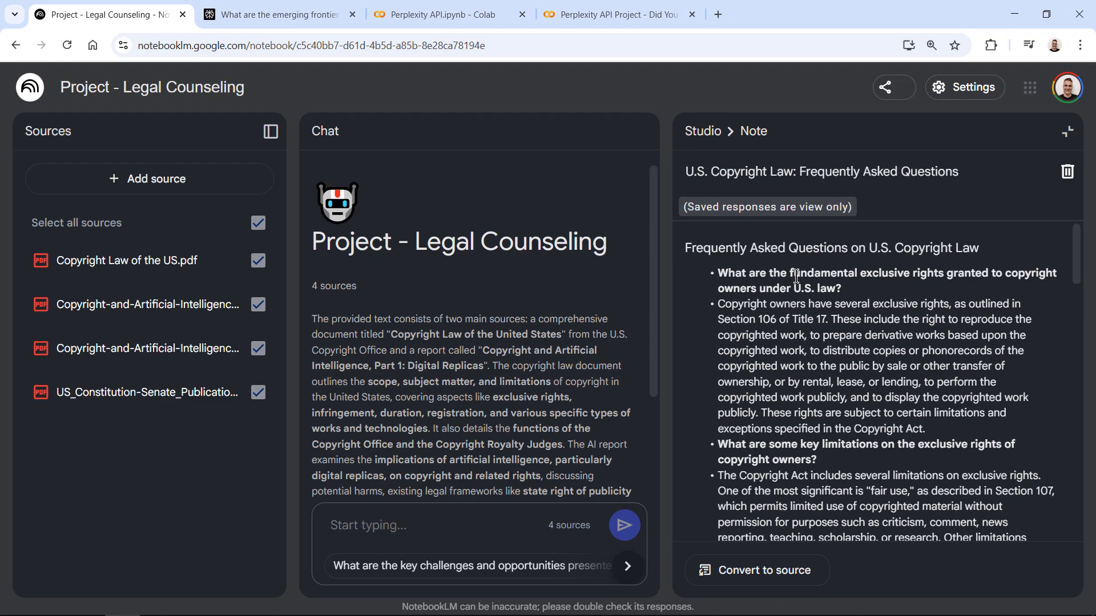
pyautogui.scroll(-1, 796, 276)
pyautogui.scroll(1, 796, 276)
pyautogui.moveTo(740, 287); pyautogui.dragTo(842, 287)
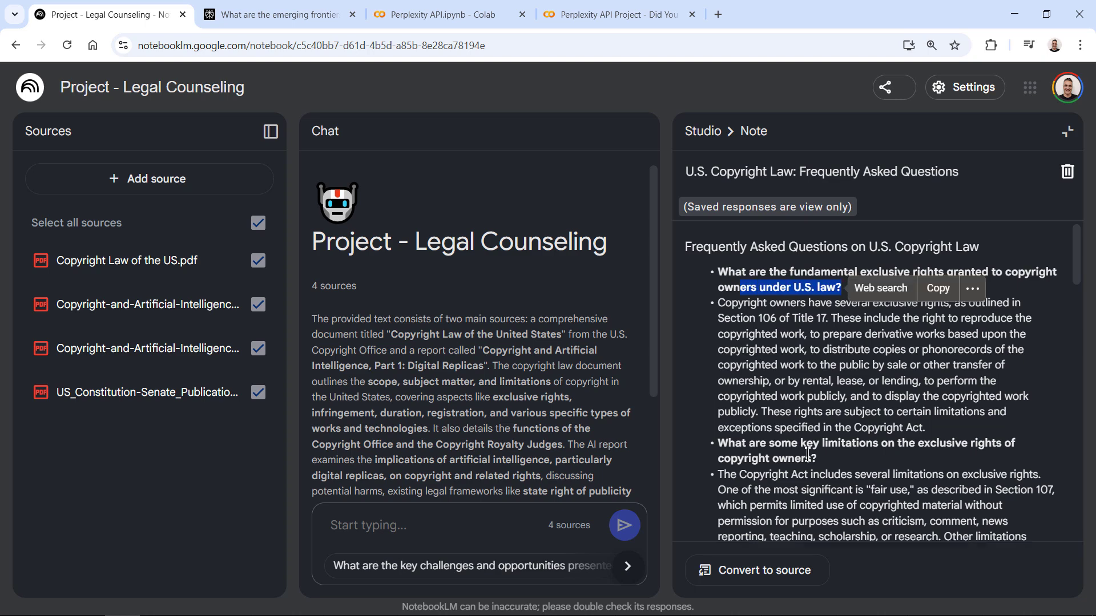
pyautogui.scroll(-5, 807, 454)
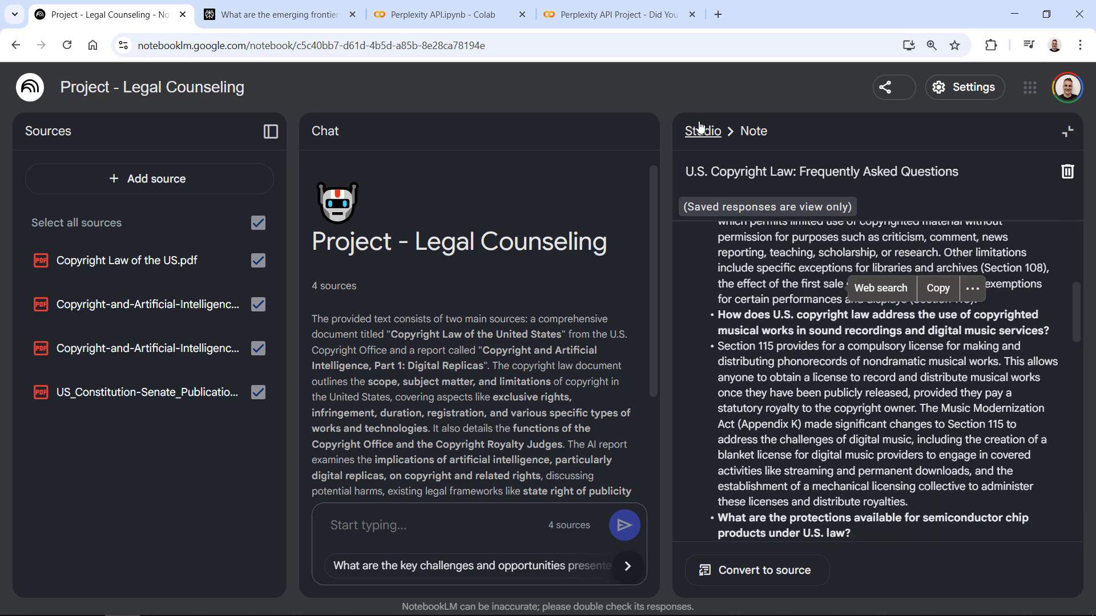
pyautogui.click(701, 127)
# Ask the suggested AI and copyright question, highlighting Authorship and Originality and unauthorized replicas.
pyautogui.click(491, 566)
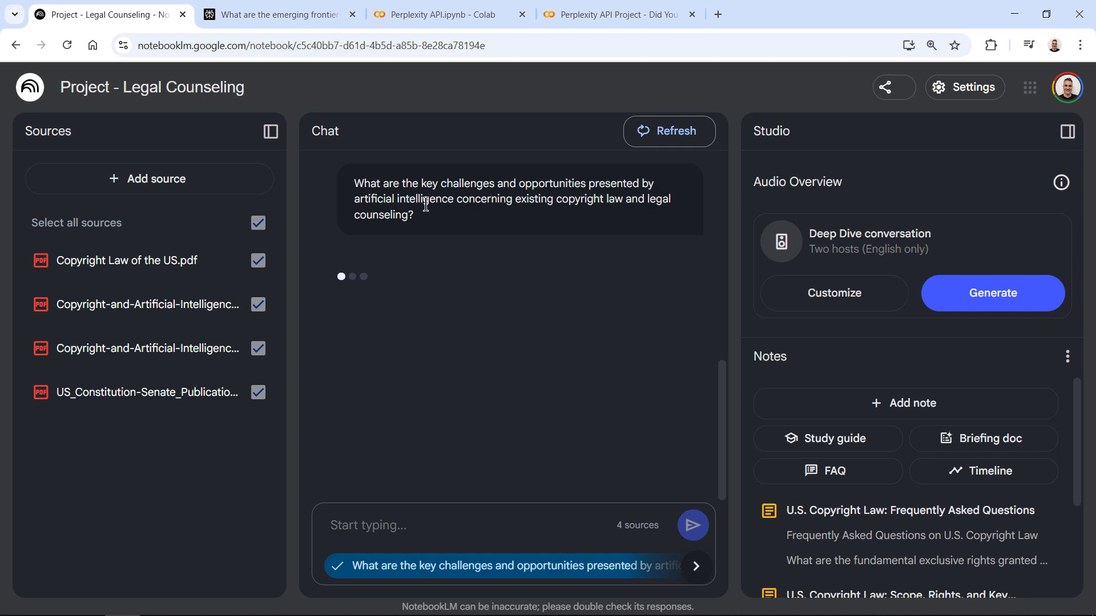
pyautogui.moveTo(349, 340); pyautogui.dragTo(602, 340)
pyautogui.scroll(-3, 354, 348)
pyautogui.moveTo(338, 356); pyautogui.dragTo(494, 368)
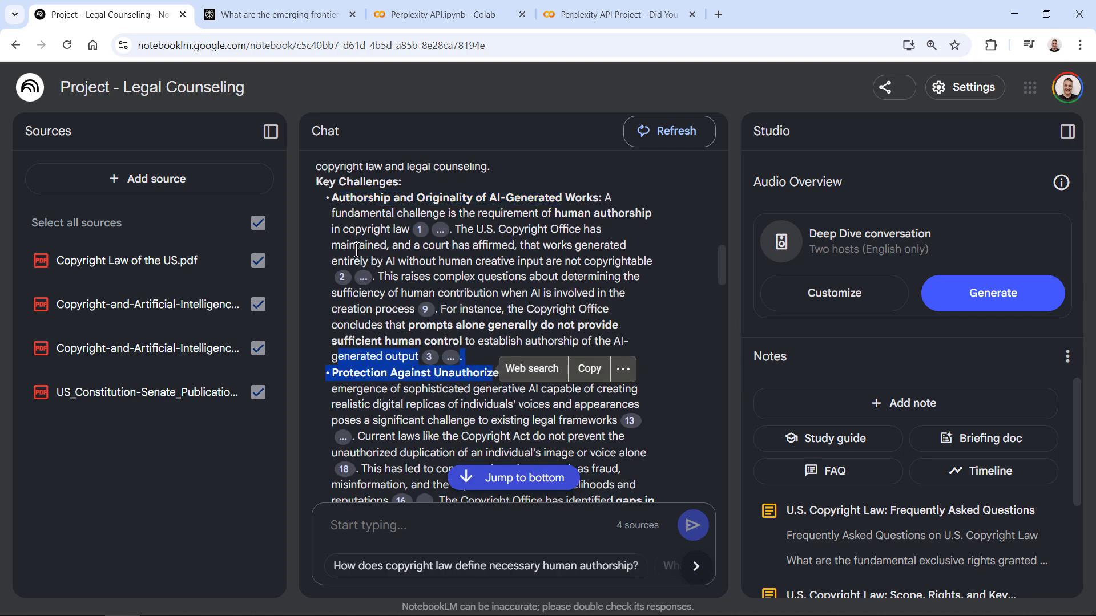
pyautogui.moveTo(341, 279)
# Ask about the Limitations on rights topic from the Copyright Law of the US.pdf guide.
pyautogui.click(125, 263)
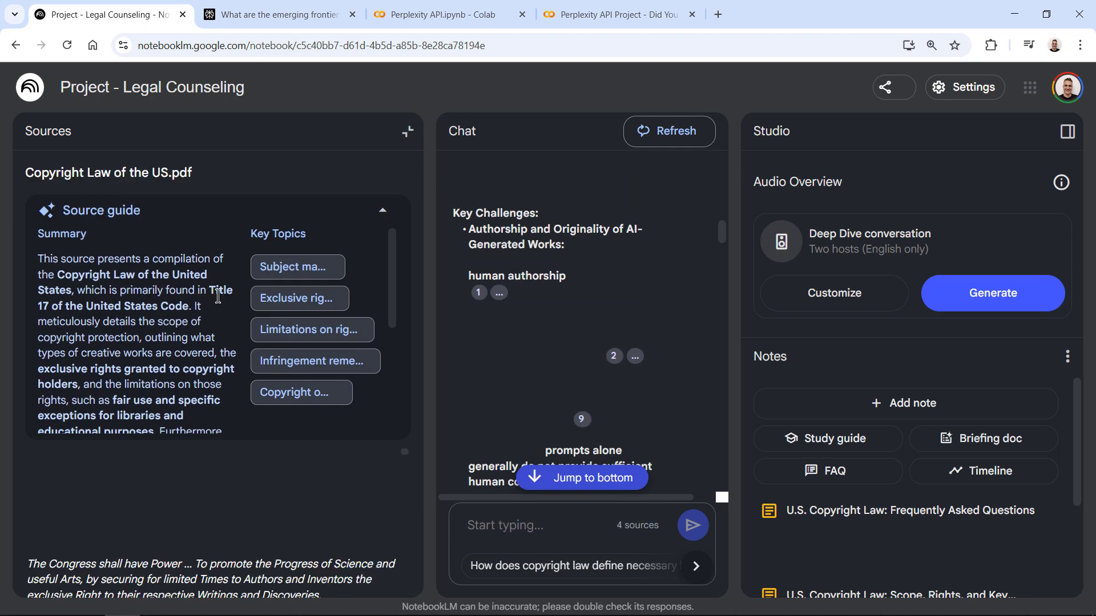
pyautogui.scroll(-2, 281, 284)
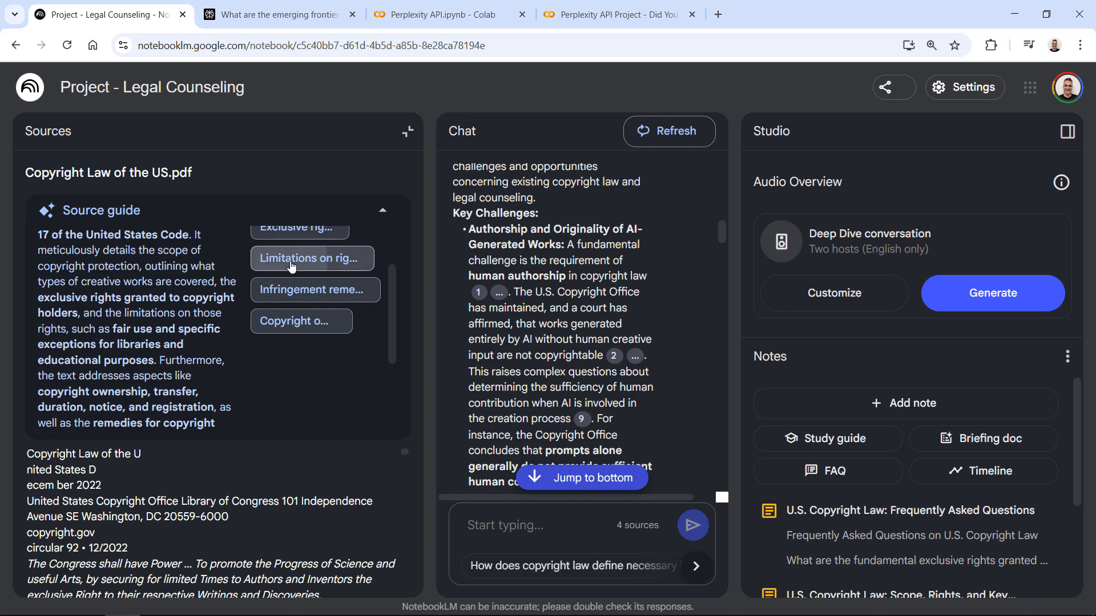
pyautogui.click(291, 261)
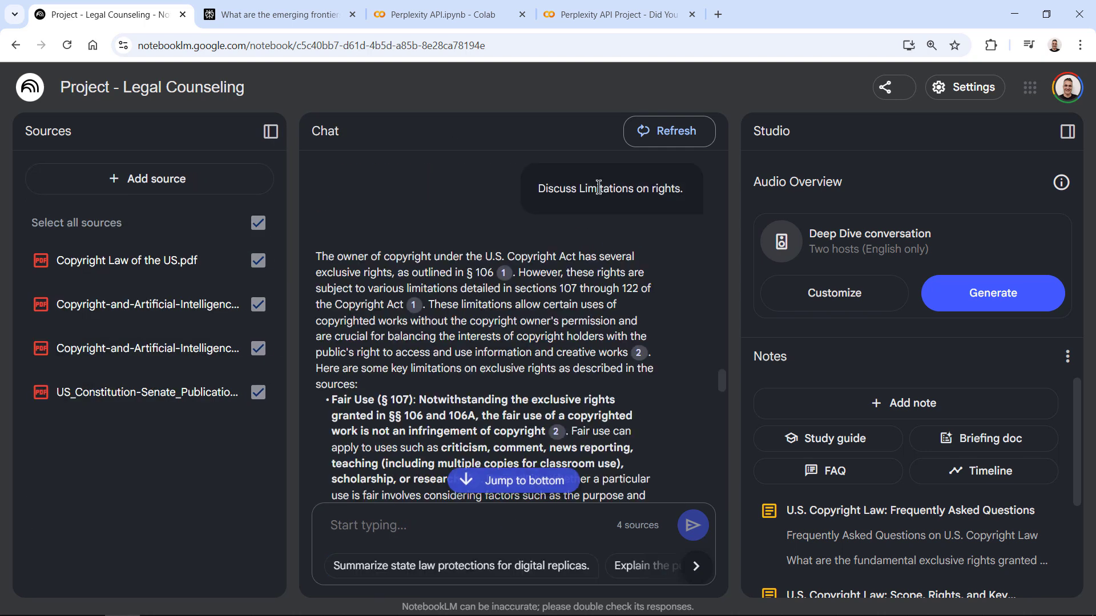
pyautogui.moveTo(343, 260); pyautogui.dragTo(440, 258)
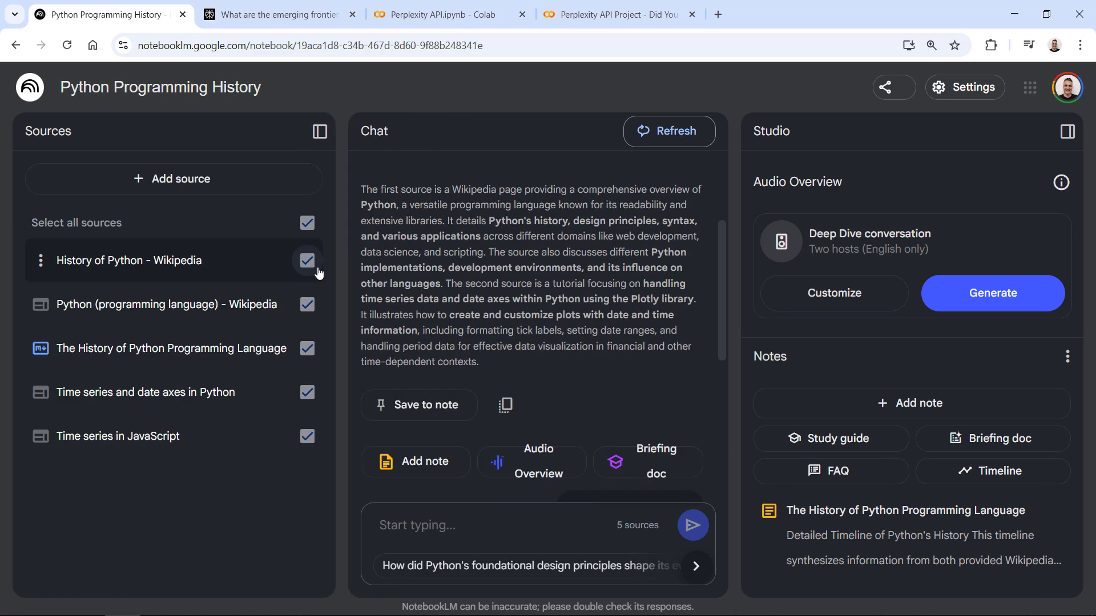
# Ask 'Discuss Python Plotly.', then request Plotly timeline-chart code and scroll the go.Scatter example.
pyautogui.click(317, 271)
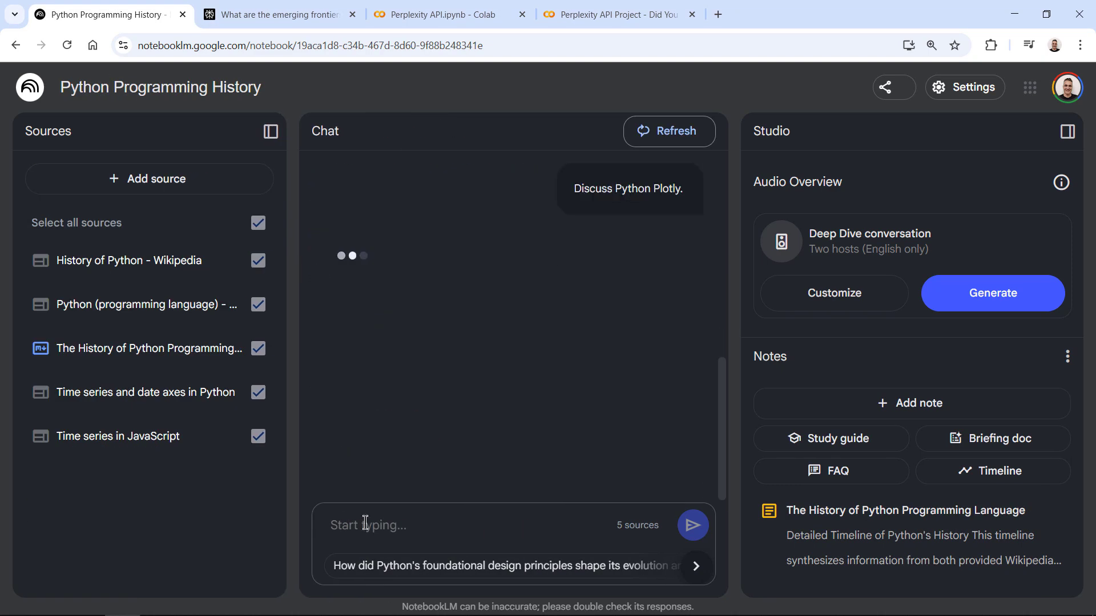
pyautogui.write('Generate the Python code for generating a timeline chart using Plotly.')
pyautogui.moveTo(404, 519); pyautogui.dragTo(478, 518)
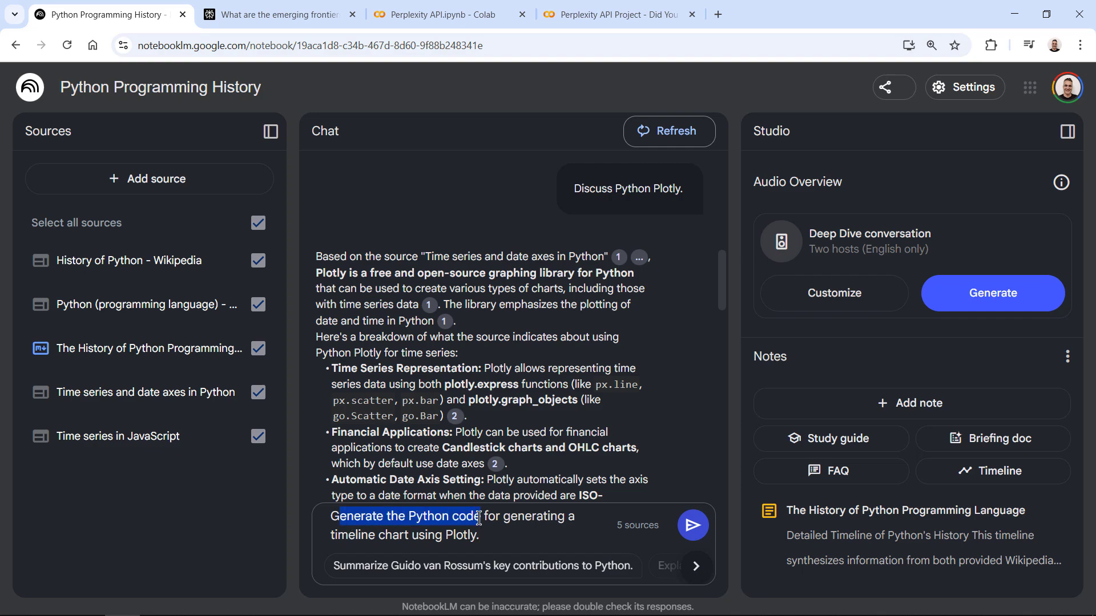
pyautogui.click(686, 531)
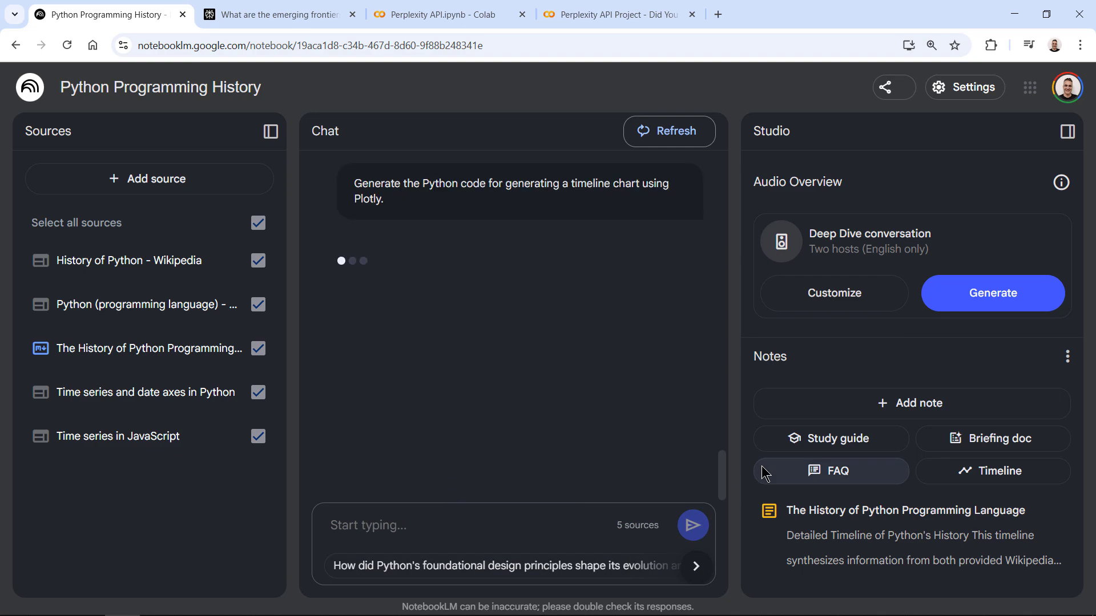
pyautogui.moveTo(323, 333); pyautogui.dragTo(494, 353)
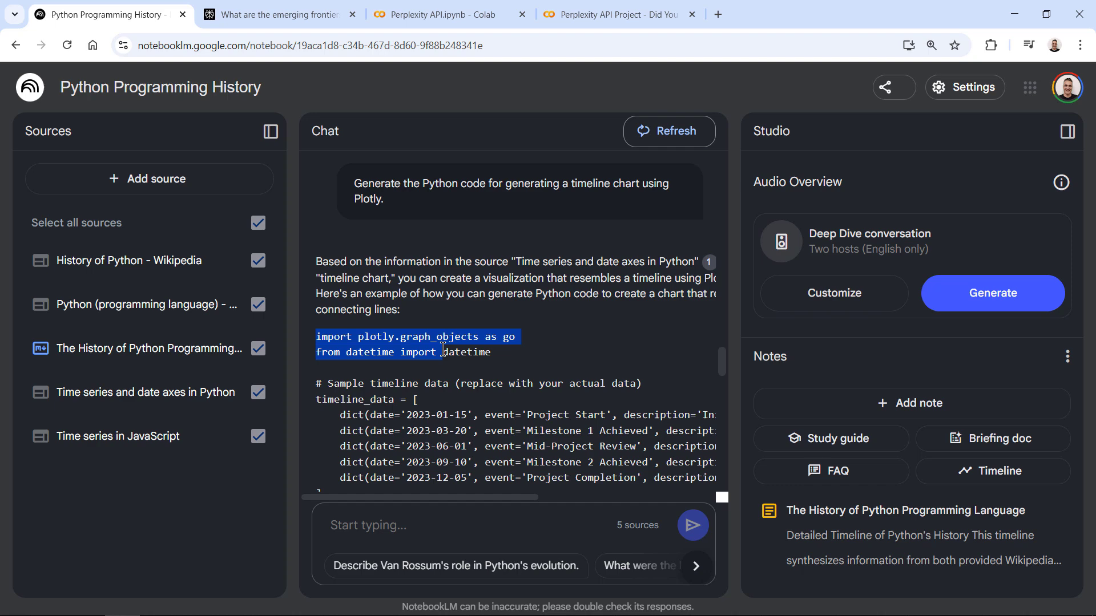
pyautogui.scroll(-5, 441, 363)
pyautogui.scroll(-7, 441, 362)
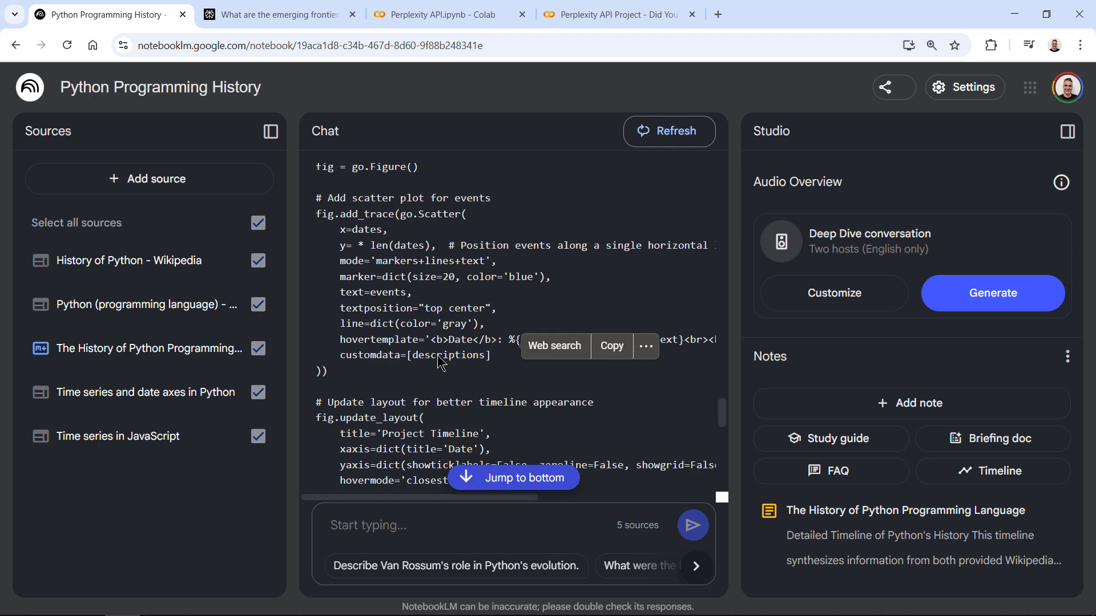